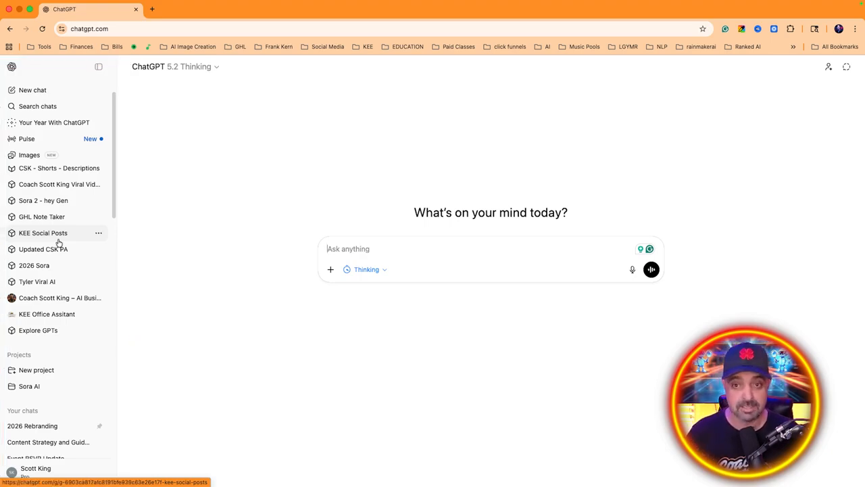
{"action": "scroll", "coordinate": [54, 240], "scroll_direction": "down", "scroll_amount": 1}
{"action": "scroll", "coordinate": [46, 237], "scroll_direction": "down", "scroll_amount": 2}
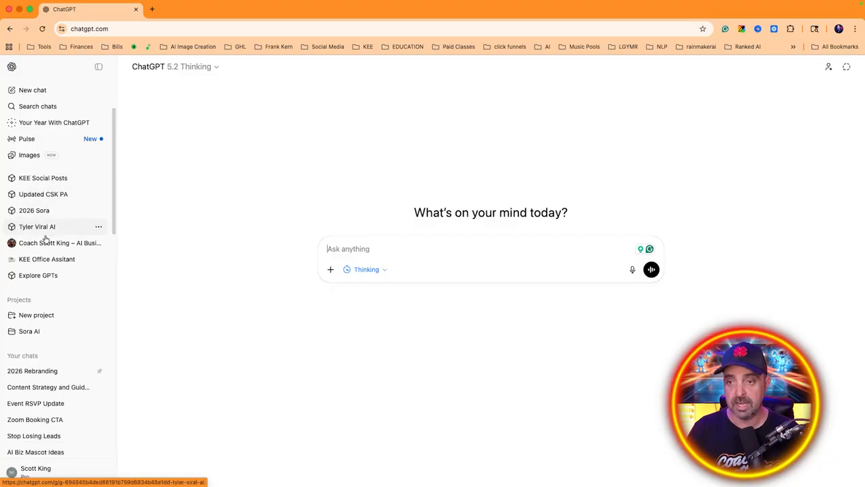
{"action": "scroll", "coordinate": [41, 365], "scroll_direction": "down", "scroll_amount": 1}
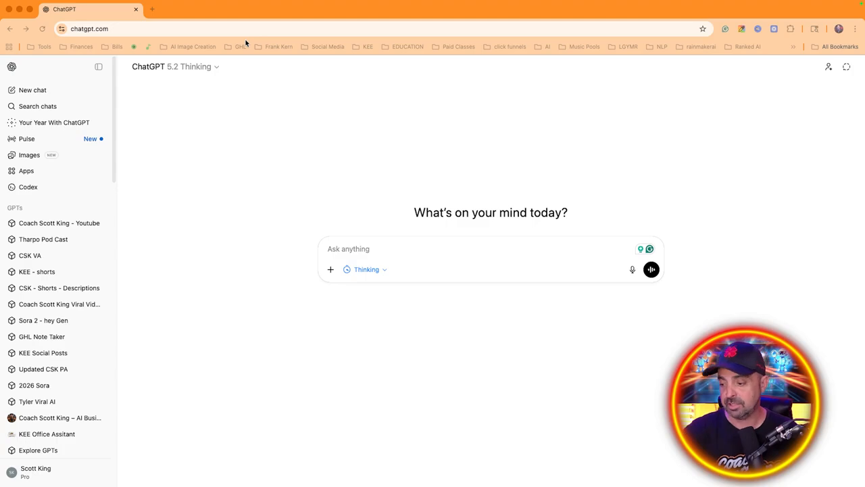
- Reopen the closed Master Ledger document in Google Docs, select all its text and read through its sections
{"action": "key", "text": "super+shift+t"}
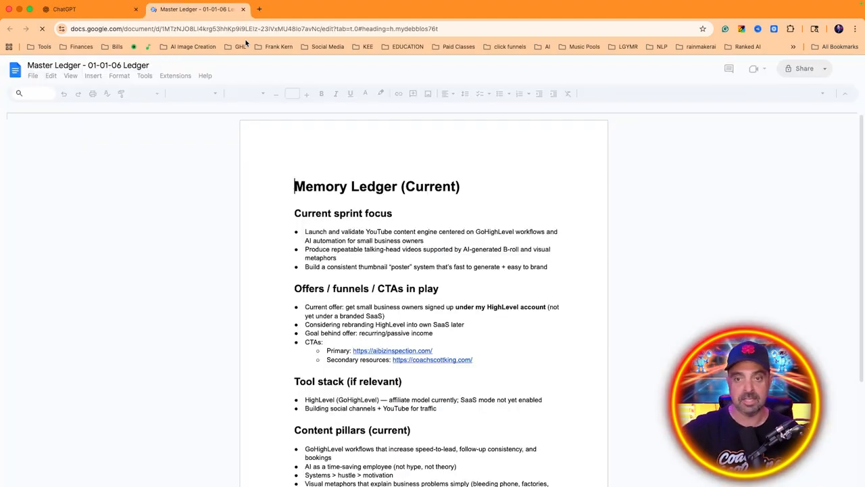
{"action": "key", "text": "super+a"}
{"action": "scroll", "coordinate": [467, 217], "scroll_direction": "down", "scroll_amount": 3}
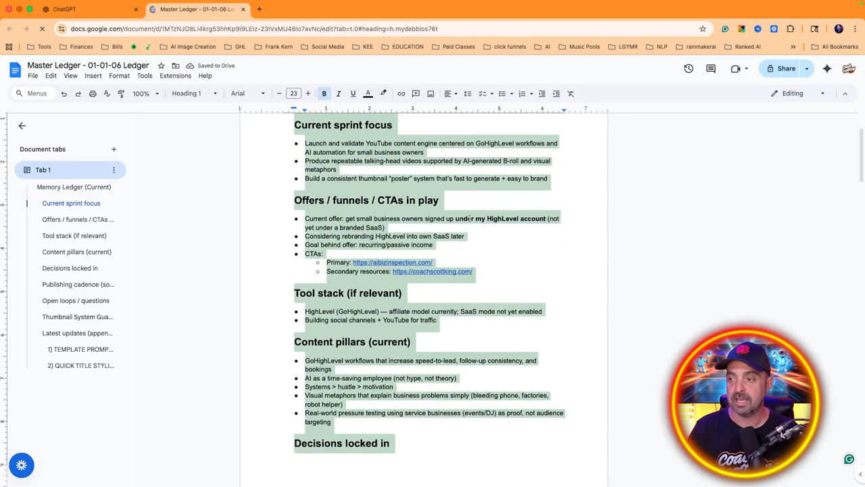
{"action": "scroll", "coordinate": [467, 217], "scroll_direction": "down", "scroll_amount": 2}
{"action": "scroll", "coordinate": [468, 217], "scroll_direction": "down", "scroll_amount": 5}
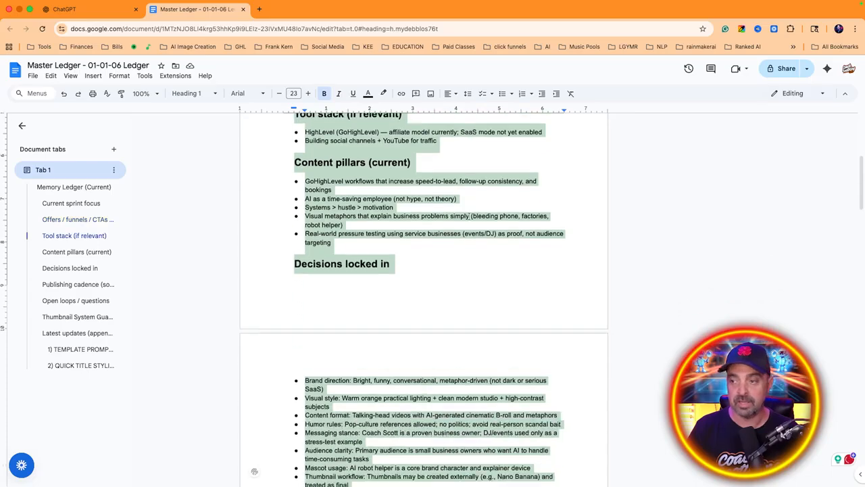
{"action": "scroll", "coordinate": [468, 216], "scroll_direction": "down", "scroll_amount": 15}
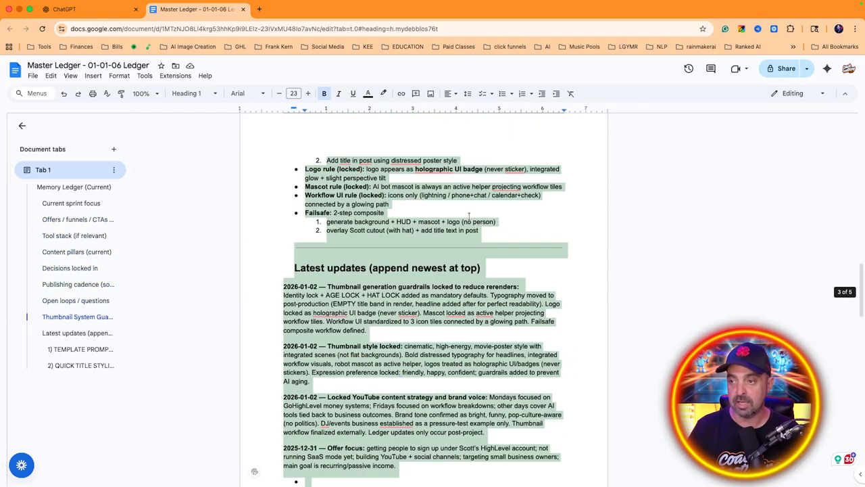
- Back in ChatGPT, view the blank new-GPT editor from the Explore GPTs page and return to that page
{"action": "left_click", "coordinate": [97, 9]}
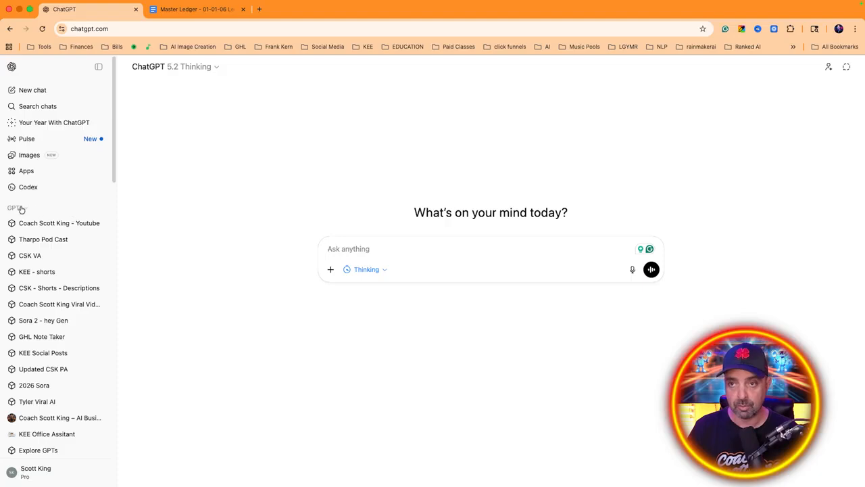
{"action": "scroll", "coordinate": [93, 206], "scroll_direction": "down", "scroll_amount": 4}
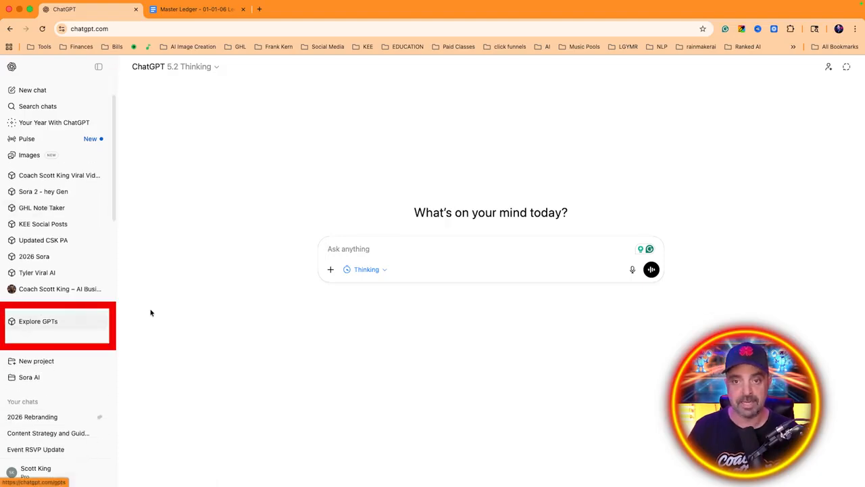
{"action": "left_click", "coordinate": [41, 327]}
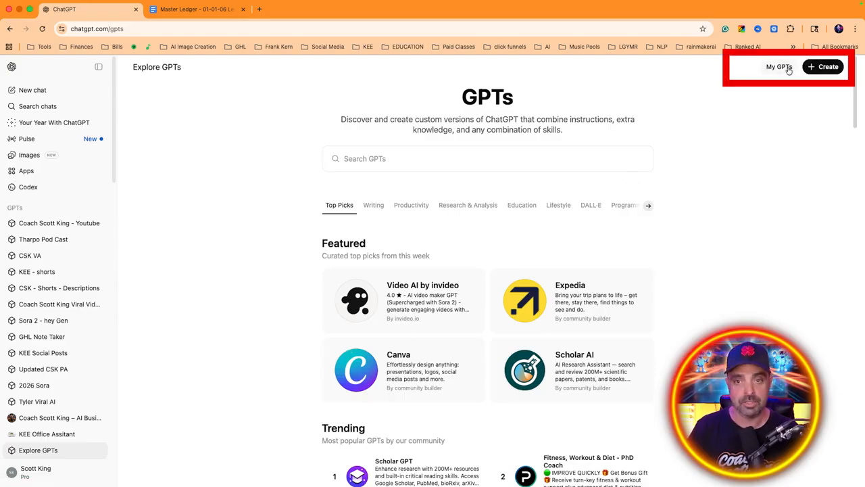
{"action": "left_click", "coordinate": [826, 66]}
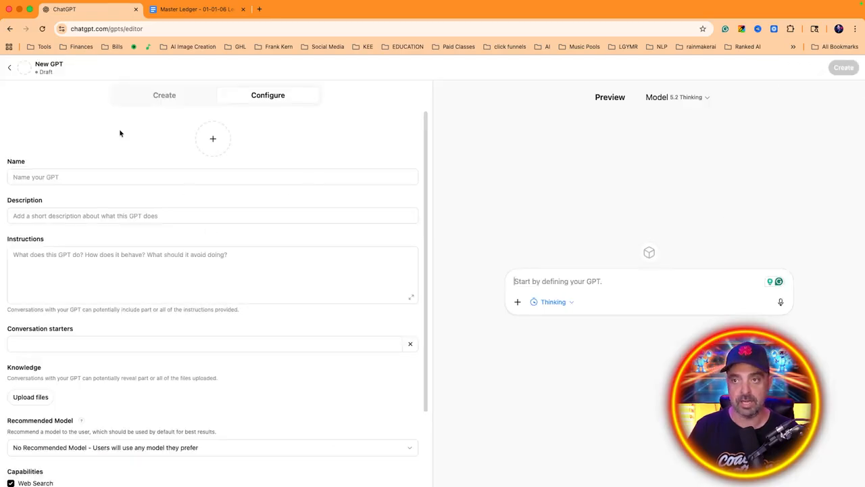
{"action": "left_click", "coordinate": [8, 68]}
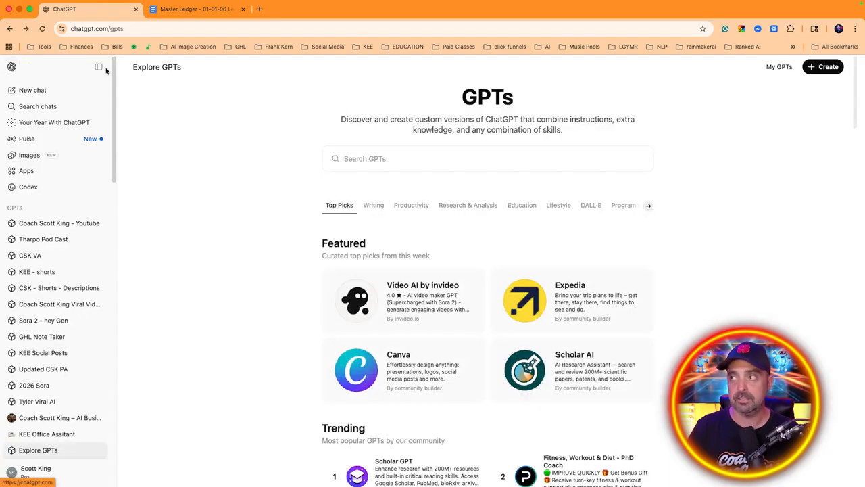
- Open the list of your own custom GPTs and look through its entries from start to end
{"action": "left_click", "coordinate": [781, 72]}
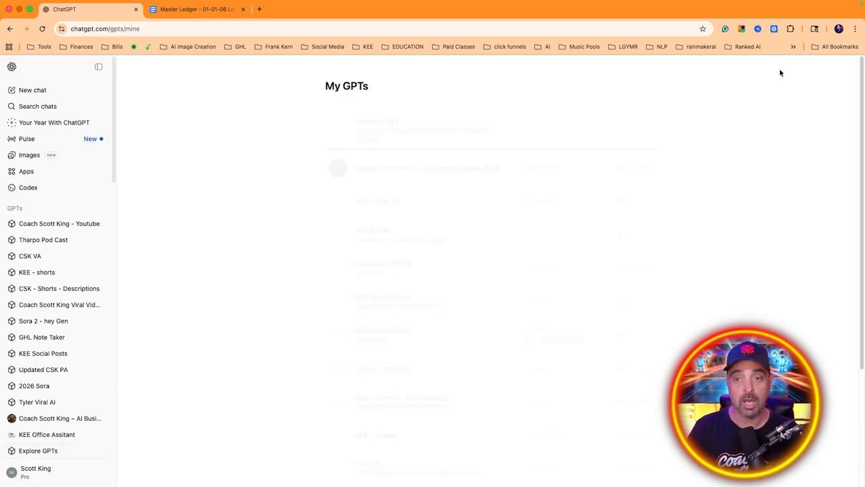
{"action": "scroll", "coordinate": [559, 257], "scroll_direction": "down", "scroll_amount": 5}
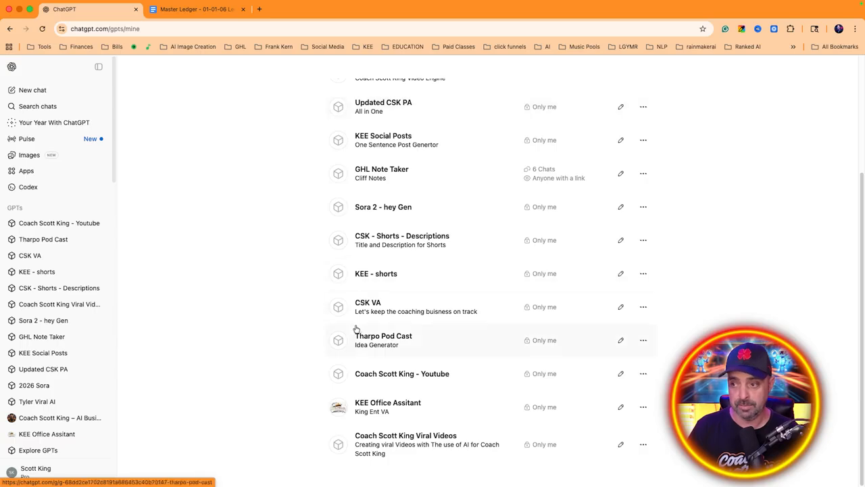
{"action": "scroll", "coordinate": [528, 398], "scroll_direction": "up", "scroll_amount": 5}
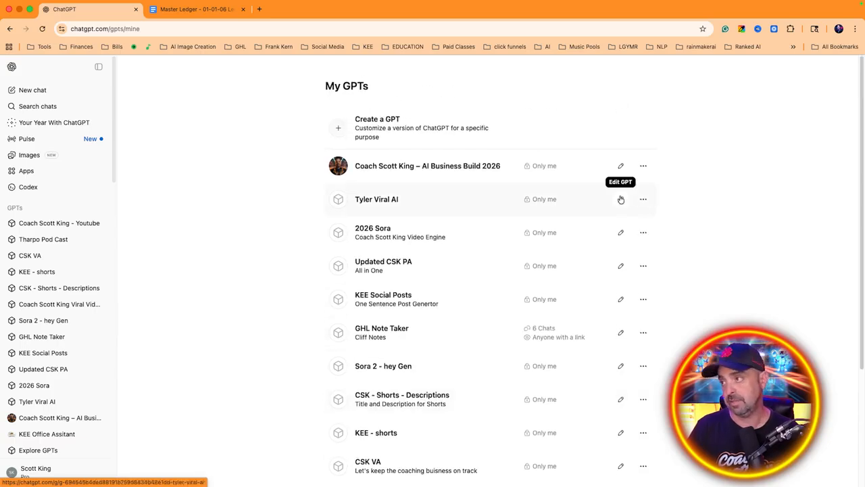
{"action": "scroll", "coordinate": [616, 297], "scroll_direction": "down", "scroll_amount": 5}
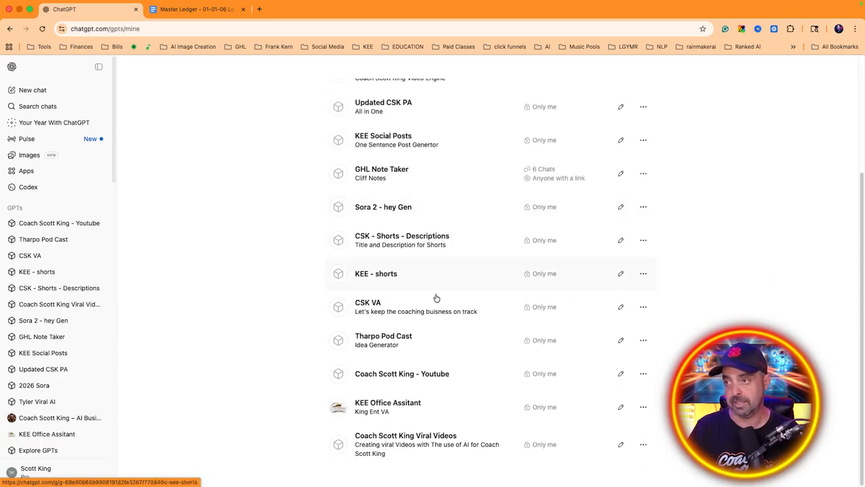
{"action": "scroll", "coordinate": [351, 320], "scroll_direction": "up", "scroll_amount": 3}
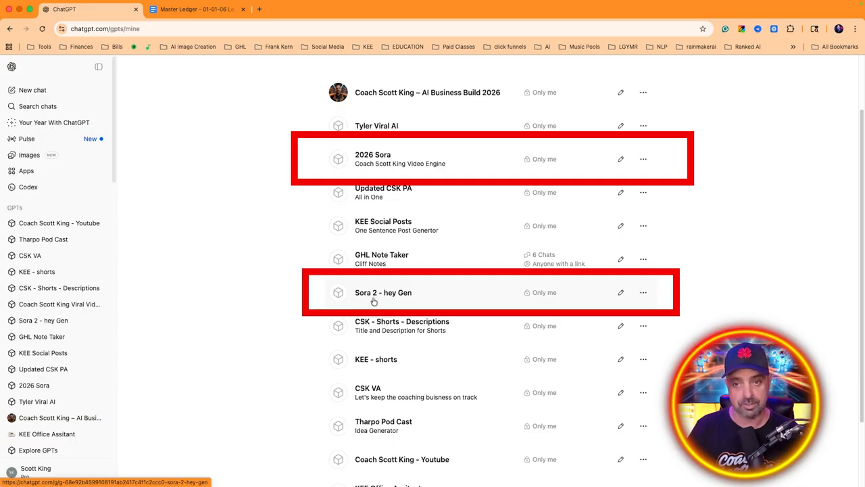
{"action": "scroll", "coordinate": [375, 305], "scroll_direction": "down", "scroll_amount": 3}
{"action": "scroll", "coordinate": [377, 309], "scroll_direction": "up", "scroll_amount": 3}
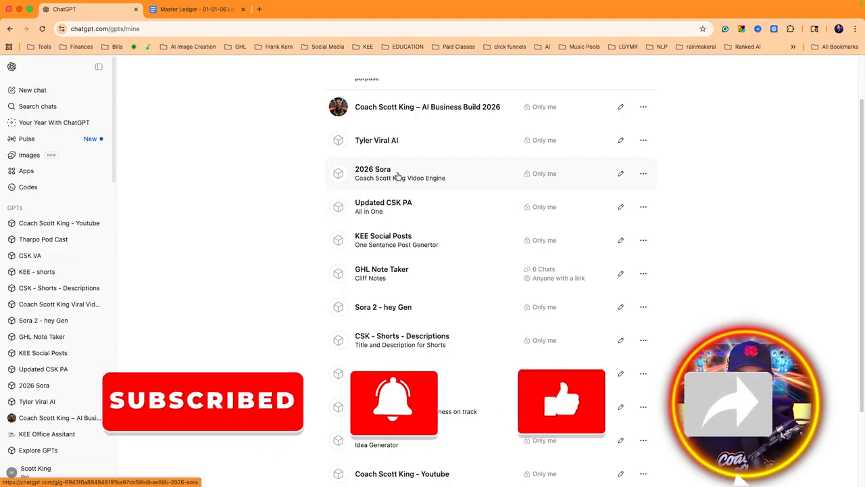
- Start a new custom GPT from the Explore GPTs page and place the cursor in its Name field
{"action": "scroll", "coordinate": [44, 369], "scroll_direction": "down", "scroll_amount": 3}
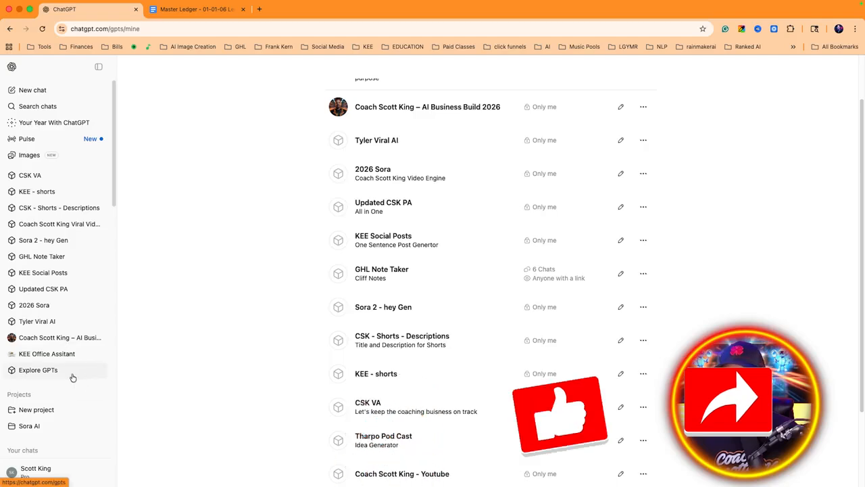
{"action": "left_click", "coordinate": [38, 369]}
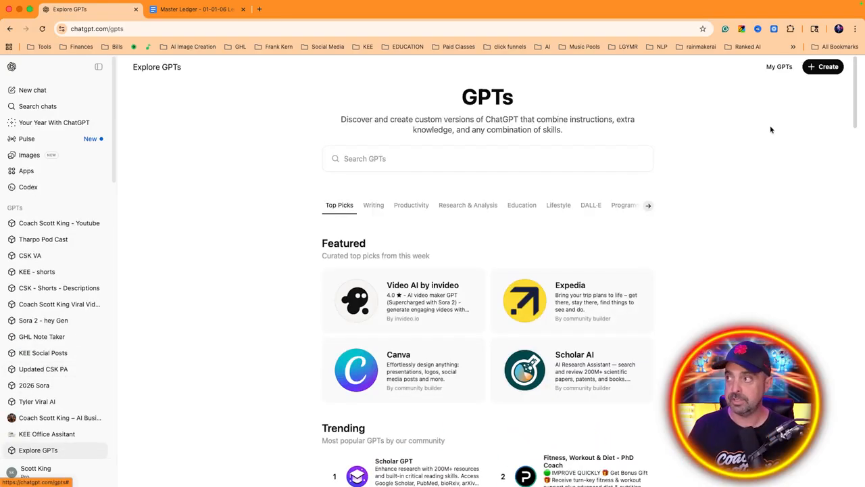
{"action": "left_click", "coordinate": [825, 66]}
{"action": "left_click", "coordinate": [109, 176]}
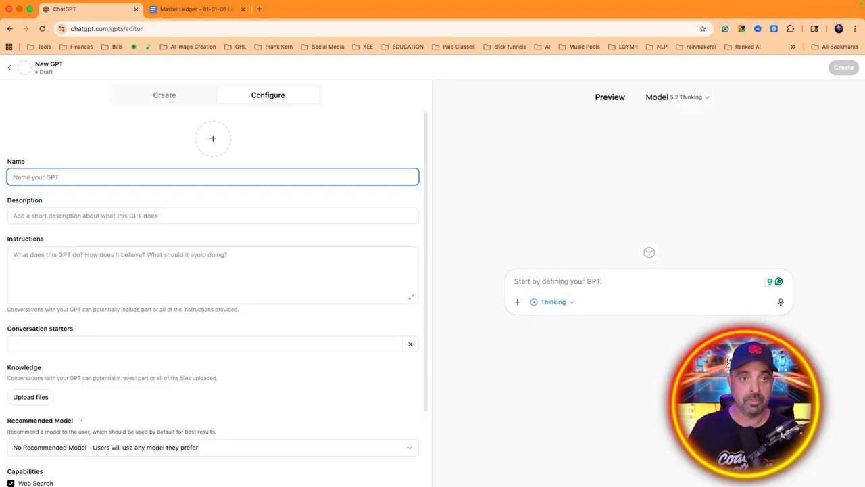
- In the AI Business Build 2026 conversation, highlight the bad and good examples under the tip about giving the assistant one job
{"action": "key", "text": "super+Tab"}
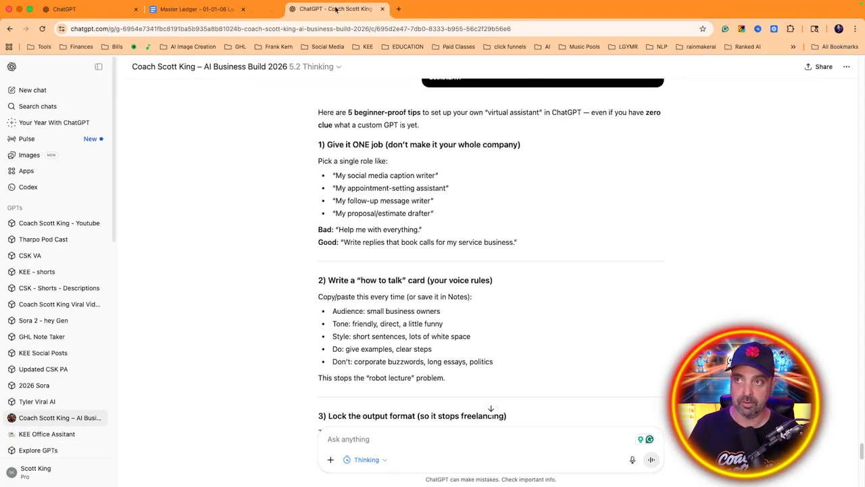
{"action": "scroll", "coordinate": [646, 270], "scroll_direction": "up", "scroll_amount": 1}
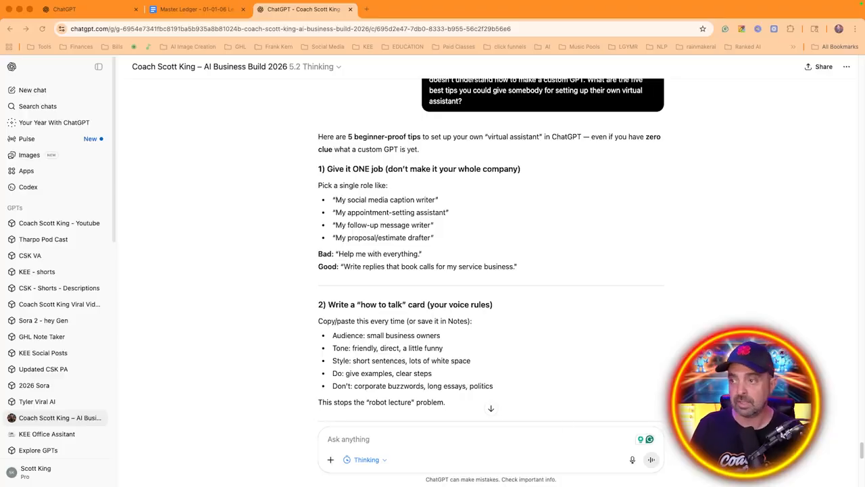
{"action": "scroll", "coordinate": [282, 254], "scroll_direction": "down", "scroll_amount": 1}
{"action": "left_click_drag", "start_coordinate": [318, 238], "coordinate": [442, 242]}
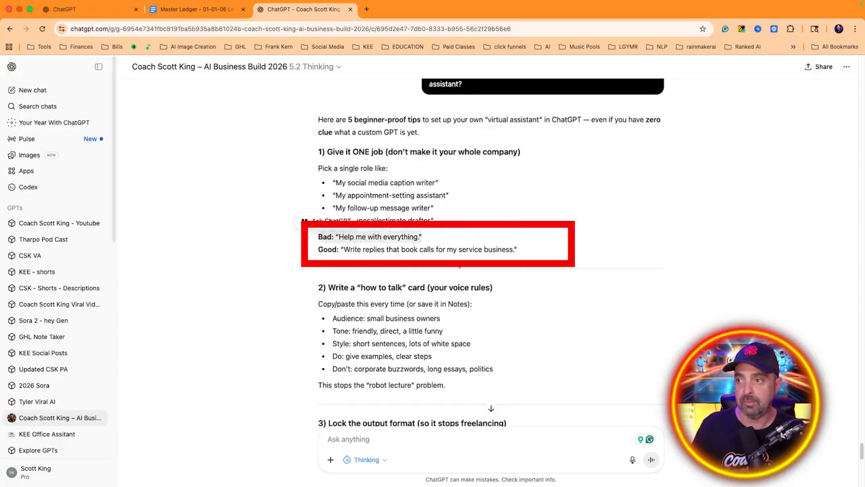
{"action": "left_click", "coordinate": [602, 251]}
{"action": "left_click_drag", "start_coordinate": [315, 251], "coordinate": [528, 256]}
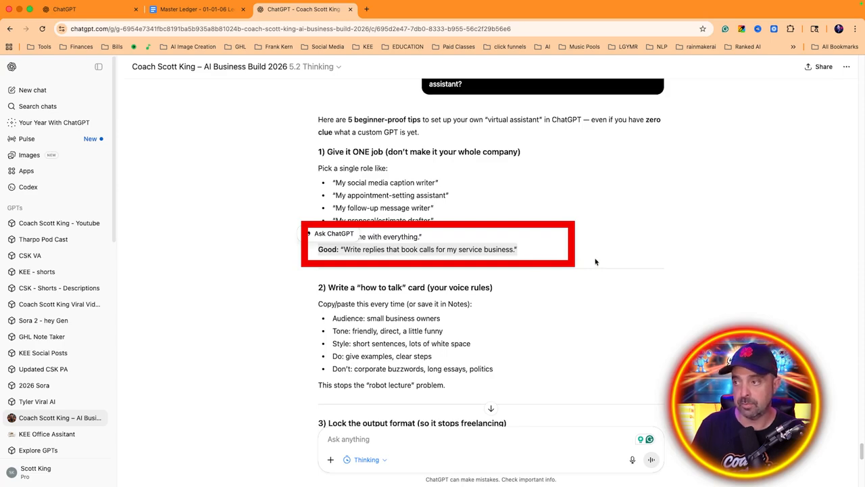
{"action": "left_click", "coordinate": [633, 342]}
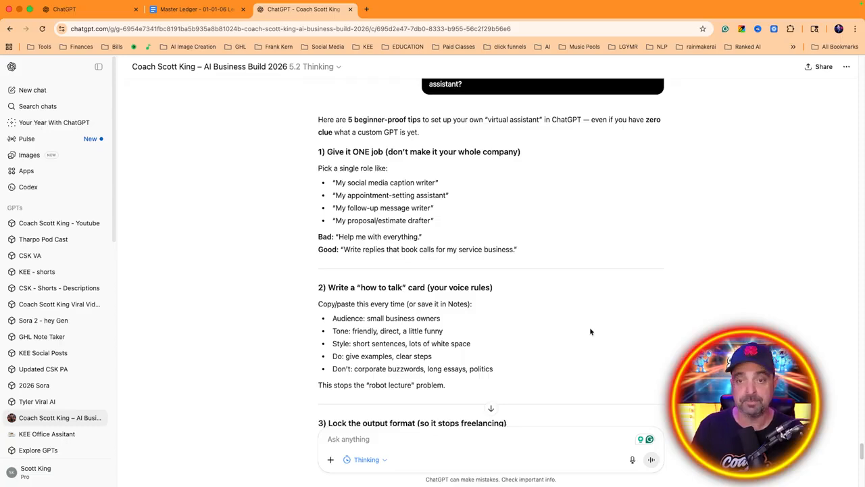
- Read the remaining virtual assistant tips, from the voice rules through the reusable go-to prompts
{"action": "scroll", "coordinate": [590, 331], "scroll_direction": "down", "scroll_amount": 3}
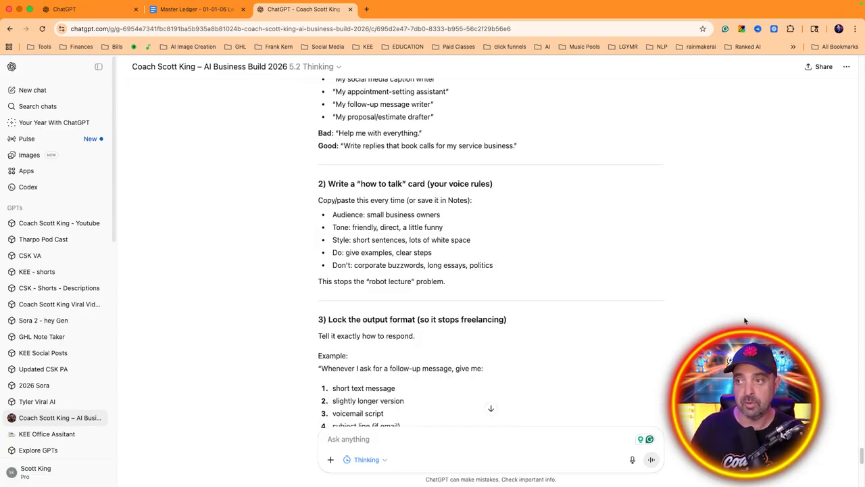
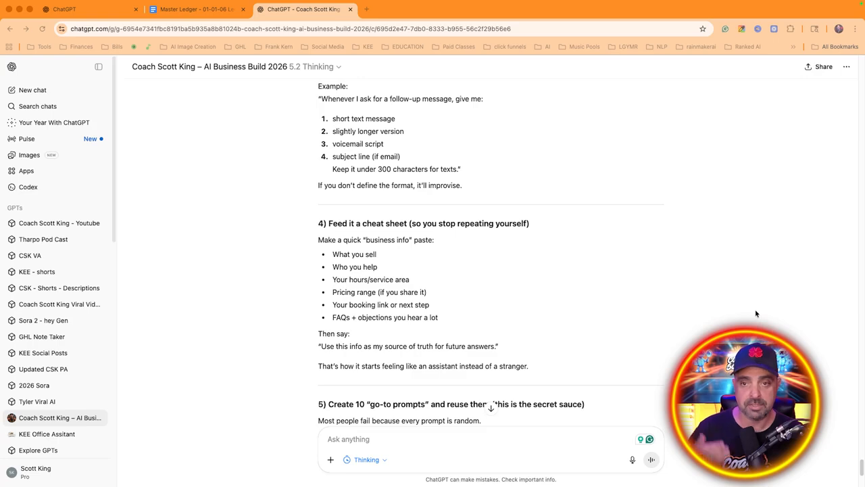
{"action": "scroll", "coordinate": [738, 297], "scroll_direction": "down", "scroll_amount": 5}
{"action": "scroll", "coordinate": [710, 298], "scroll_direction": "down", "scroll_amount": 2}
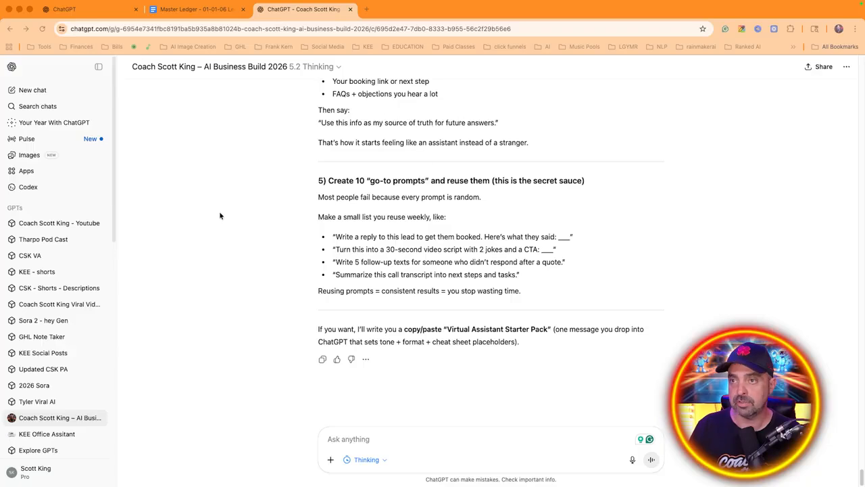
- Return to the new GPT draft and place the cursor in its empty Name field
{"action": "left_click", "coordinate": [115, 15]}
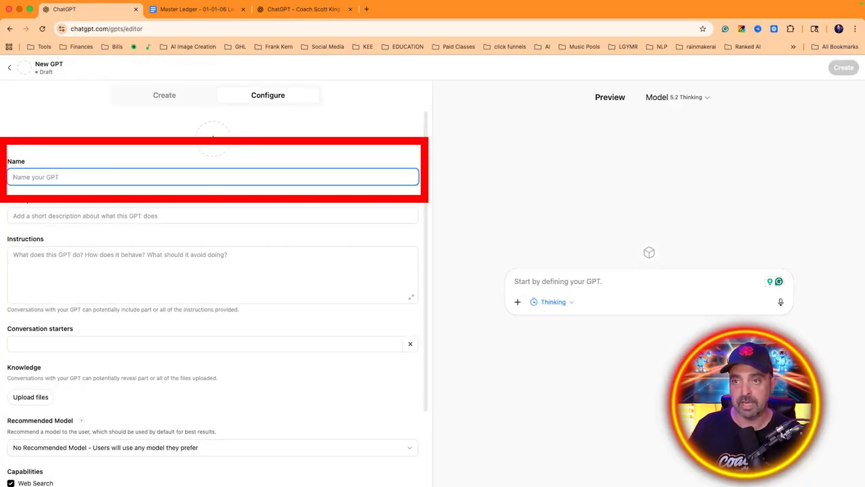
{"action": "left_click", "coordinate": [138, 218]}
{"action": "left_click", "coordinate": [93, 177]}
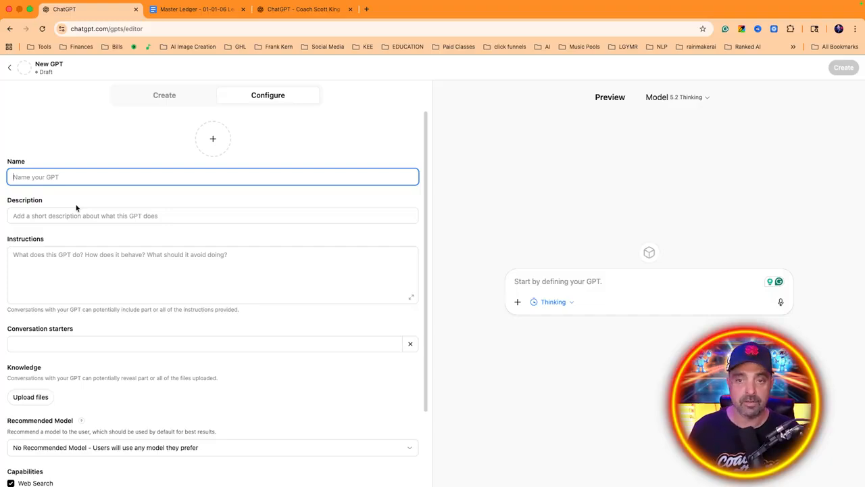
- Open Google Gemini in a new browser tab
{"action": "left_click", "coordinate": [367, 8]}
{"action": "type", "text": "gem"}
{"action": "key", "text": "Return"}
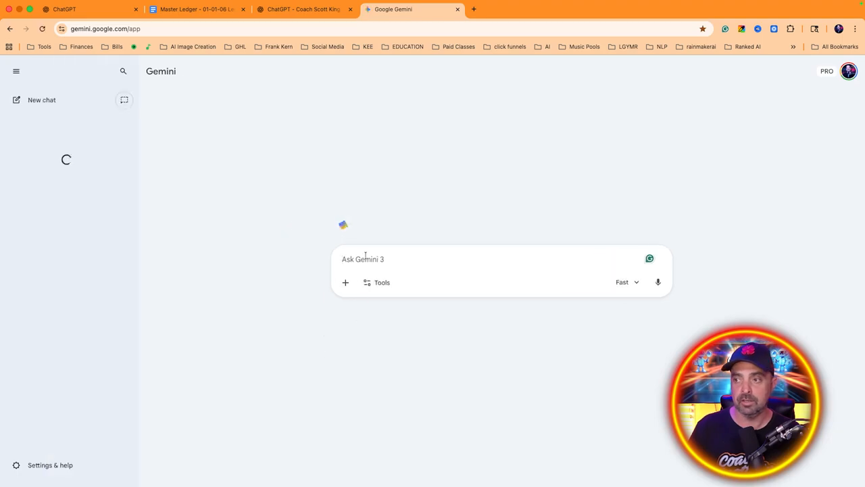
{"action": "type", "text": "pleas"}
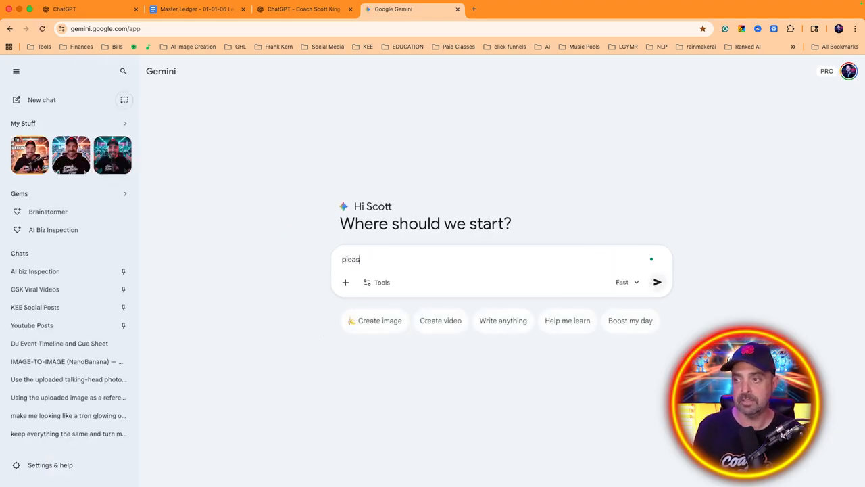
{"action": "type", "text": "e scan this we"}
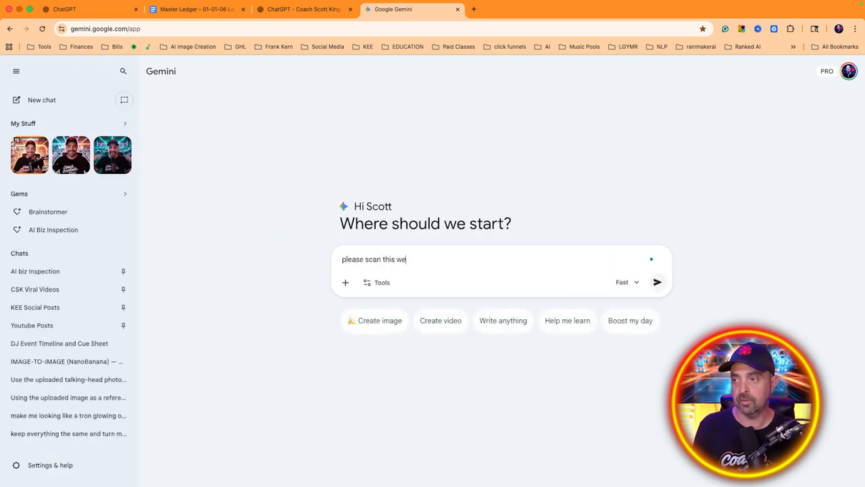
{"action": "type", "text": "bsite for FFAQs"}
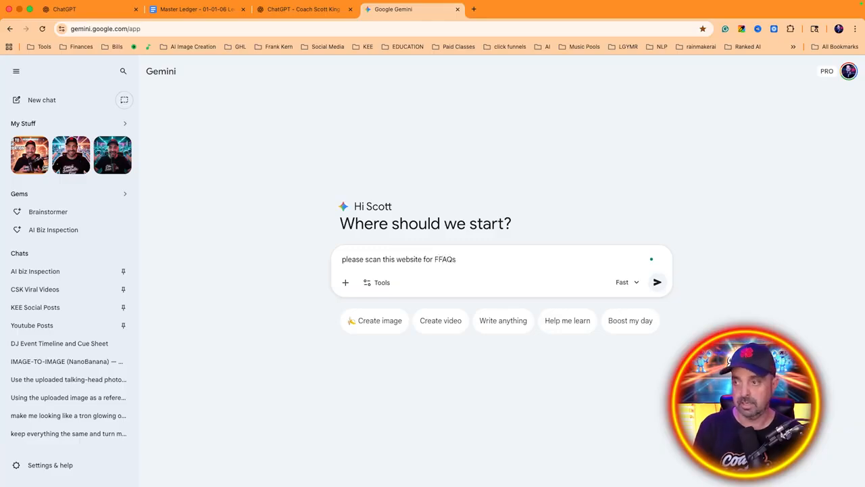
{"action": "key", "text": "BackSpace"}
{"action": "key", "text": "BackSpace"}
{"action": "key", "text": "BackSpace"}
{"action": "key", "text": "BackSpace"}
{"action": "type", "text": "AQs"}
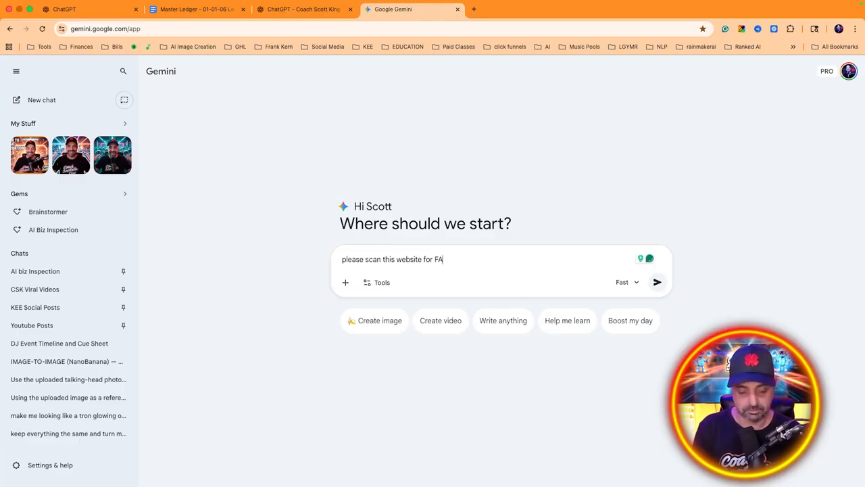
{"action": "key", "text": "shift+Return"}
{"action": "type", "text": "www."}
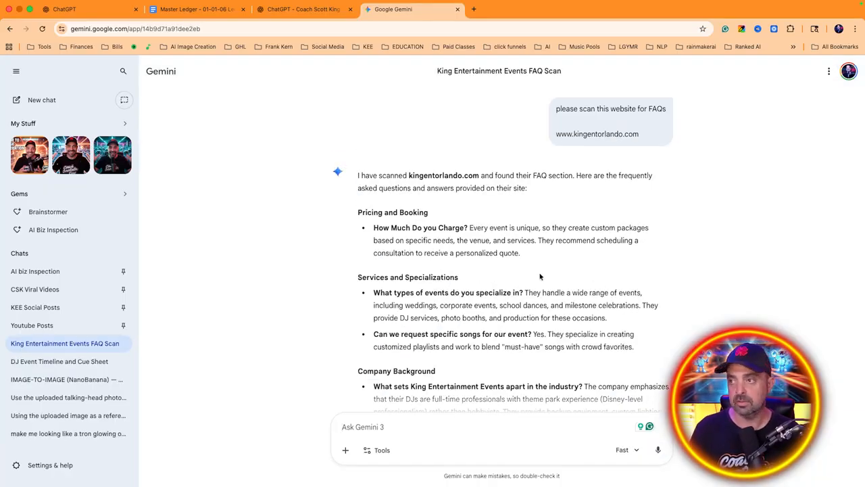
{"action": "scroll", "coordinate": [540, 275], "scroll_direction": "down", "scroll_amount": 3}
{"action": "scroll", "coordinate": [540, 273], "scroll_direction": "up", "scroll_amount": 2}
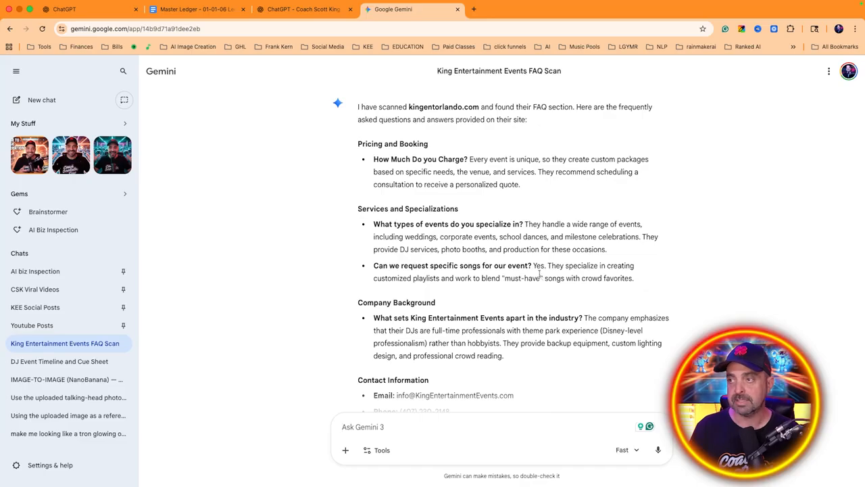
{"action": "scroll", "coordinate": [540, 273], "scroll_direction": "up", "scroll_amount": 2}
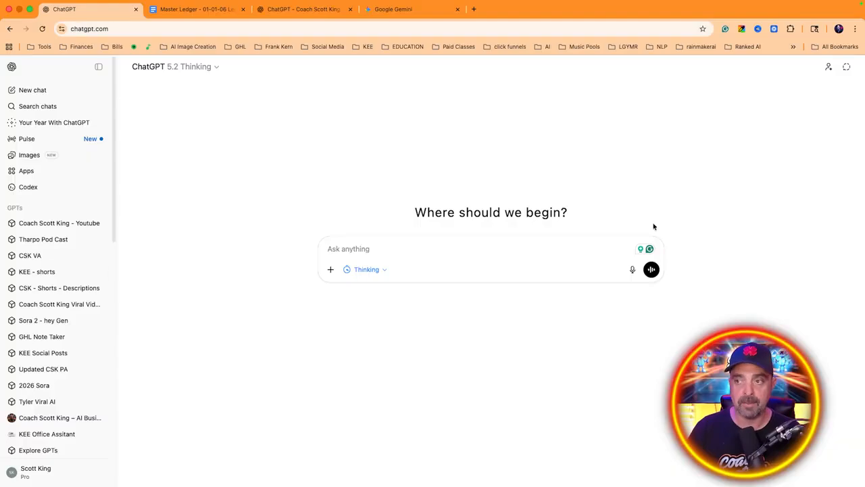
- Start a new custom GPT from the Explore GPTs page and look over its configuration fields
{"action": "scroll", "coordinate": [54, 291], "scroll_direction": "down", "scroll_amount": 3}
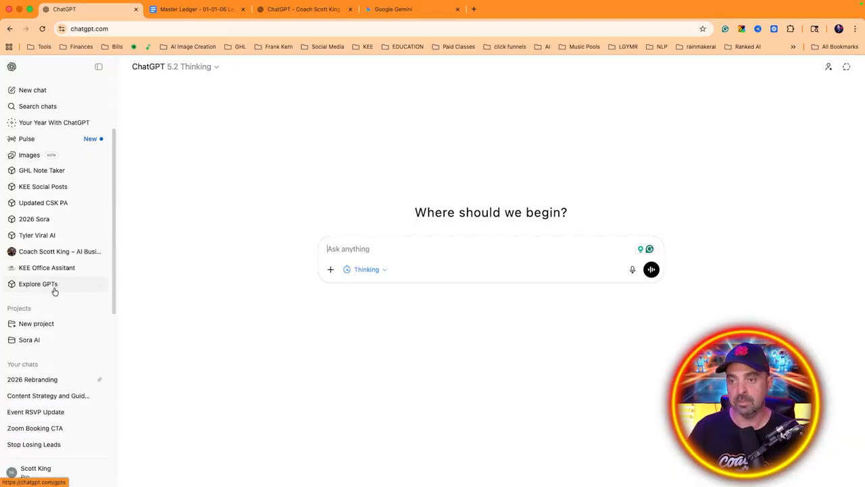
{"action": "left_click", "coordinate": [53, 289]}
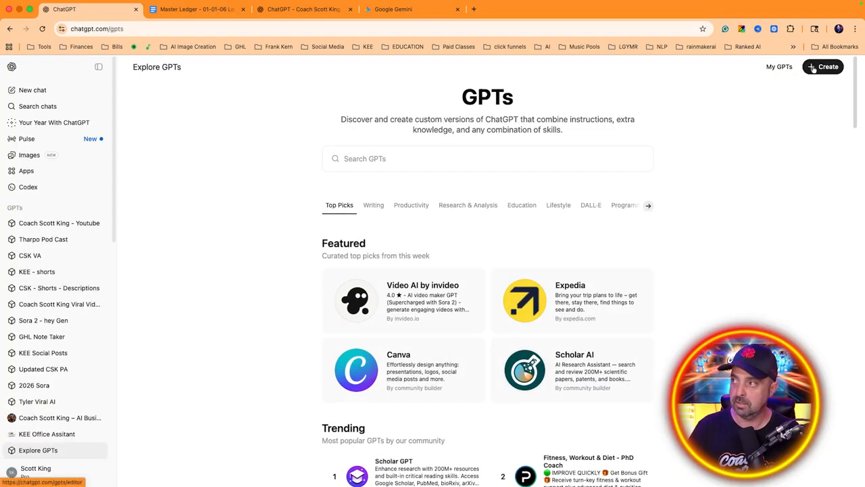
{"action": "left_click", "coordinate": [838, 72]}
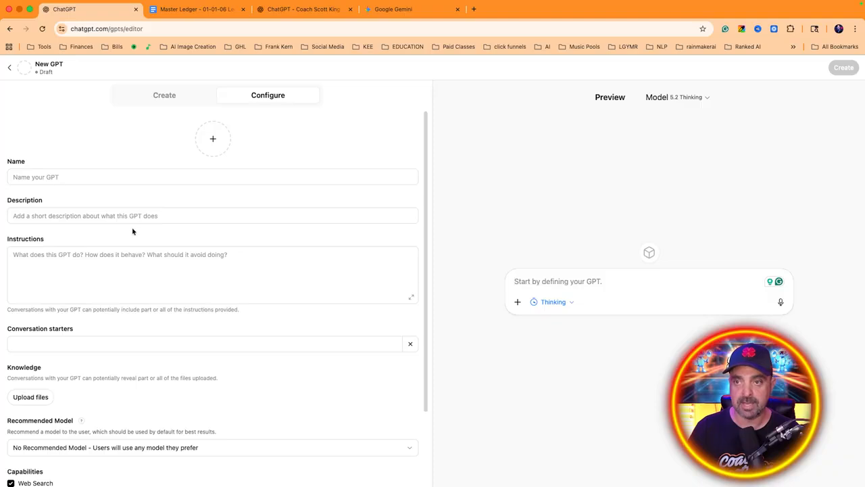
{"action": "scroll", "coordinate": [135, 260], "scroll_direction": "down", "scroll_amount": 1}
{"action": "scroll", "coordinate": [77, 249], "scroll_direction": "down", "scroll_amount": 1}
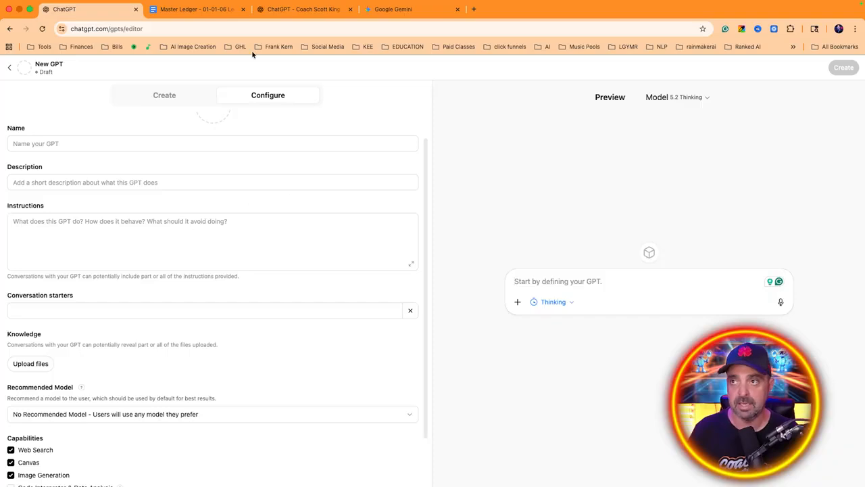
- Review the five virtual assistant tips in the AI Business Build 2026 conversation, from giving it one job to the go-to prompts
{"action": "left_click", "coordinate": [297, 9]}
{"action": "scroll", "coordinate": [603, 232], "scroll_direction": "up", "scroll_amount": 10}
{"action": "scroll", "coordinate": [602, 231], "scroll_direction": "up", "scroll_amount": 5}
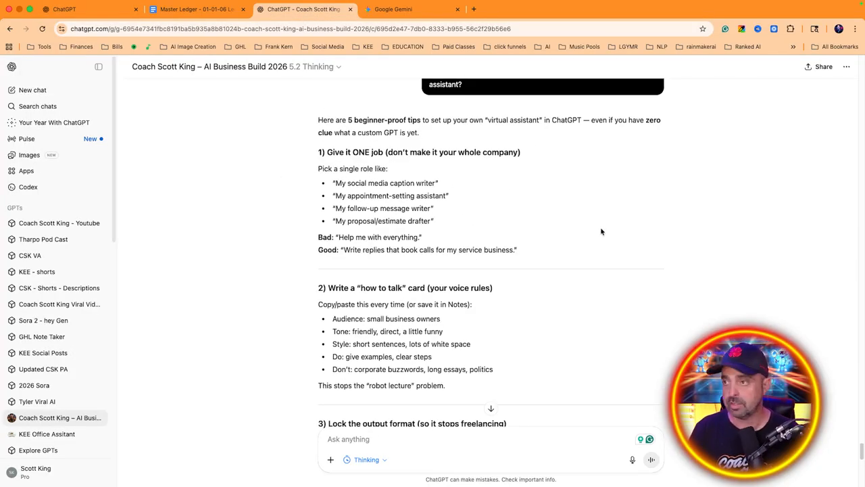
{"action": "scroll", "coordinate": [523, 189], "scroll_direction": "down", "scroll_amount": 3}
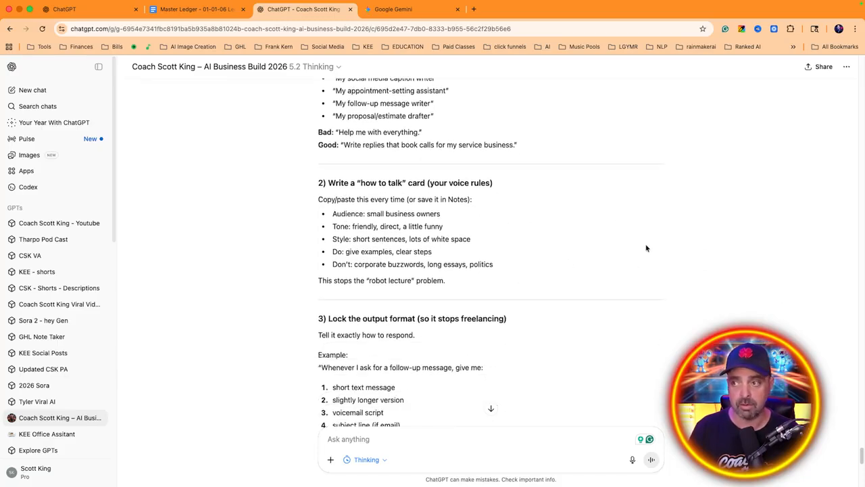
{"action": "scroll", "coordinate": [643, 245], "scroll_direction": "down", "scroll_amount": 5}
{"action": "scroll", "coordinate": [684, 248], "scroll_direction": "up", "scroll_amount": 1}
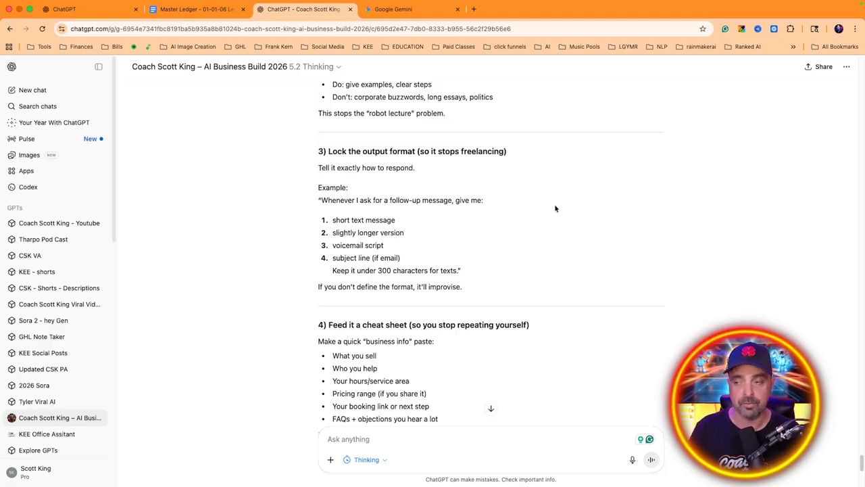
{"action": "scroll", "coordinate": [555, 206], "scroll_direction": "down", "scroll_amount": 2}
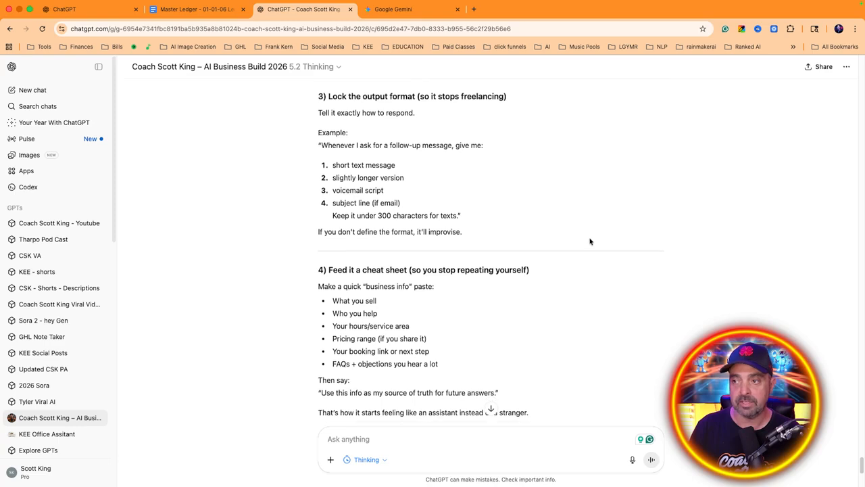
{"action": "scroll", "coordinate": [594, 314], "scroll_direction": "down", "scroll_amount": 1}
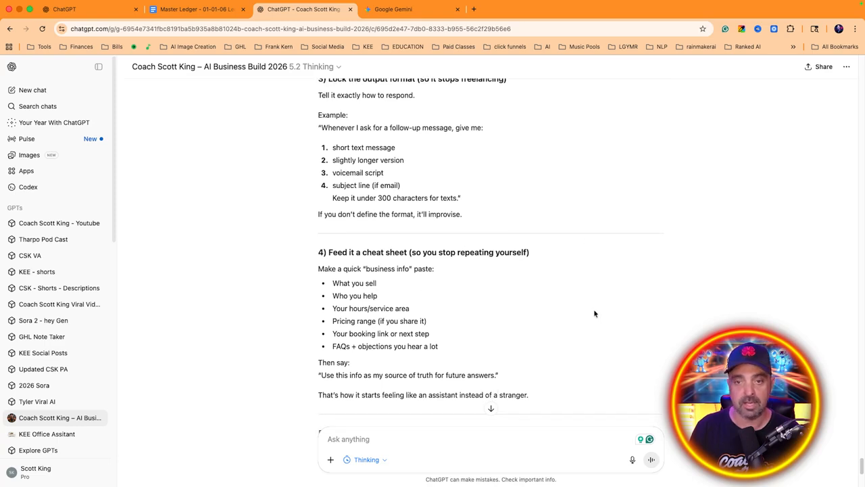
{"action": "scroll", "coordinate": [595, 313], "scroll_direction": "down", "scroll_amount": 3}
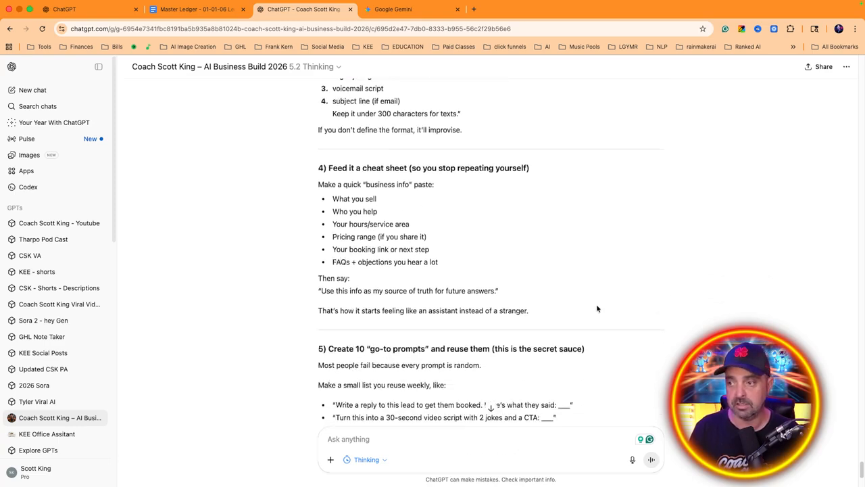
{"action": "scroll", "coordinate": [710, 323], "scroll_direction": "down", "scroll_amount": 2}
{"action": "scroll", "coordinate": [716, 324], "scroll_direction": "down", "scroll_amount": 2}
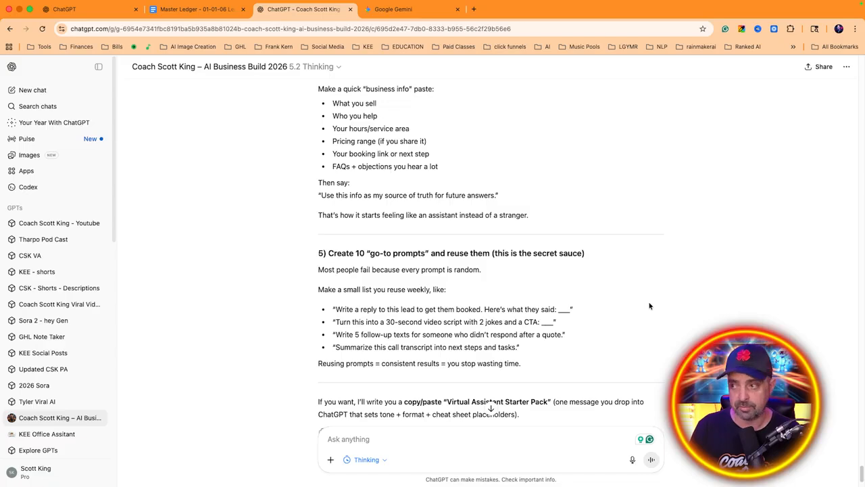
{"action": "scroll", "coordinate": [644, 306], "scroll_direction": "down", "scroll_amount": 2}
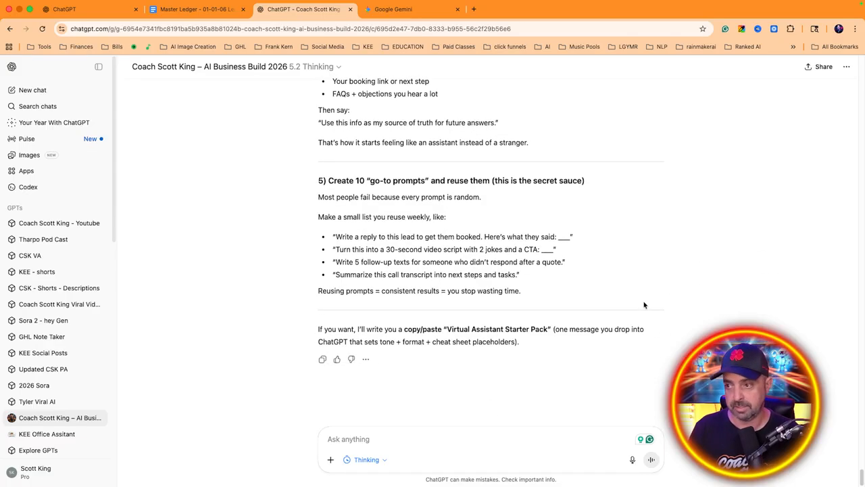
{"action": "scroll", "coordinate": [644, 306], "scroll_direction": "up", "scroll_amount": 10}
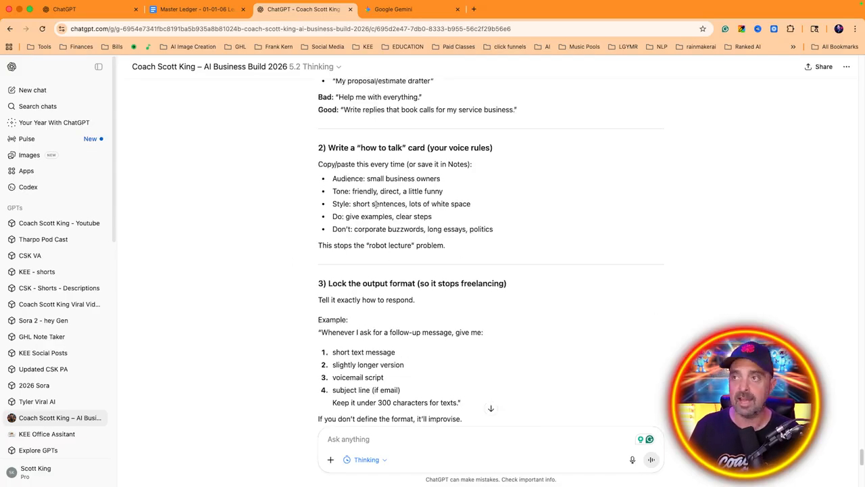
- Revisit the Gemini FAQ scan and examine the new GPT draft's fields, from its name down to its capabilities
{"action": "left_click", "coordinate": [407, 10]}
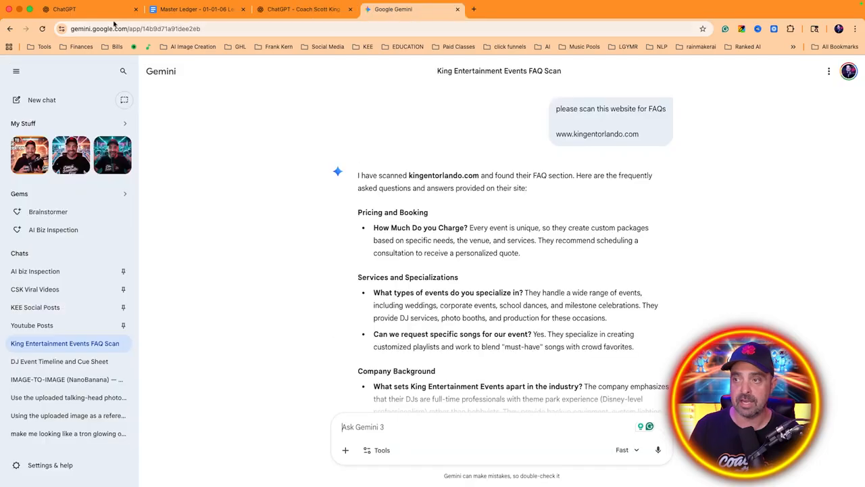
{"action": "left_click", "coordinate": [109, 10]}
{"action": "scroll", "coordinate": [142, 266], "scroll_direction": "down", "scroll_amount": 2}
{"action": "scroll", "coordinate": [176, 297], "scroll_direction": "up", "scroll_amount": 2}
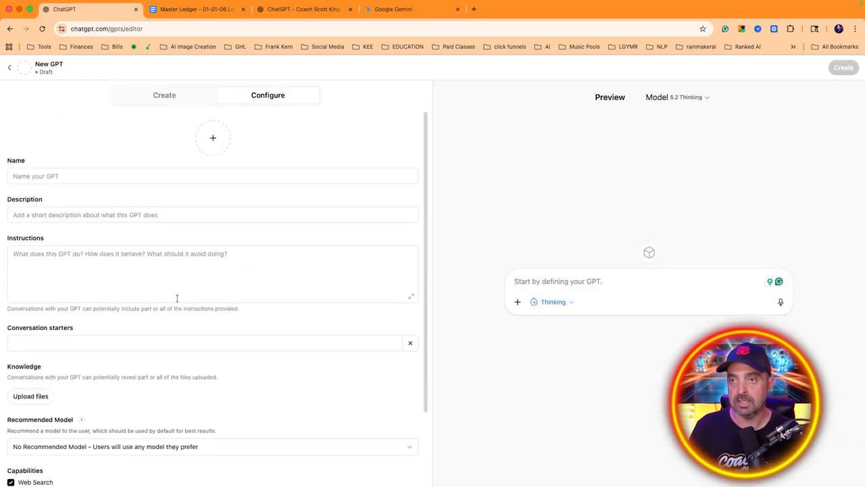
{"action": "scroll", "coordinate": [136, 276], "scroll_direction": "down", "scroll_amount": 2}
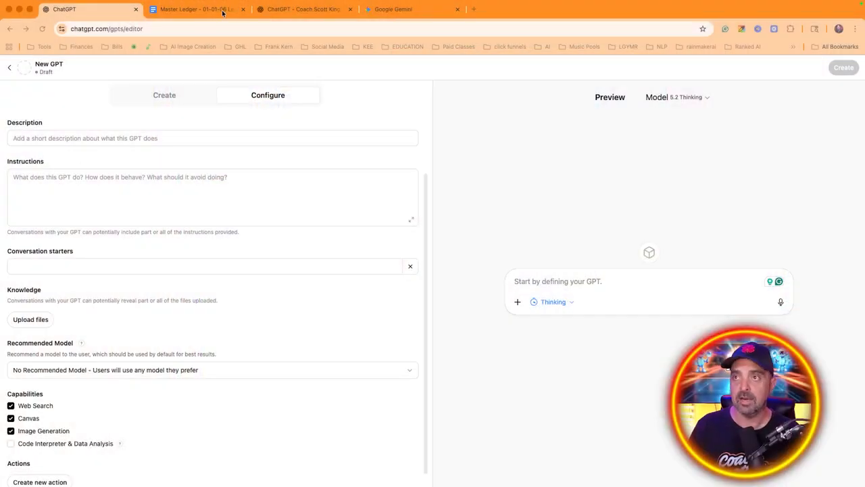
- Switch to the Master Ledger document in Google Docs and copy its entire text from the Memory Ledger heading onward
{"action": "left_click", "coordinate": [222, 12]}
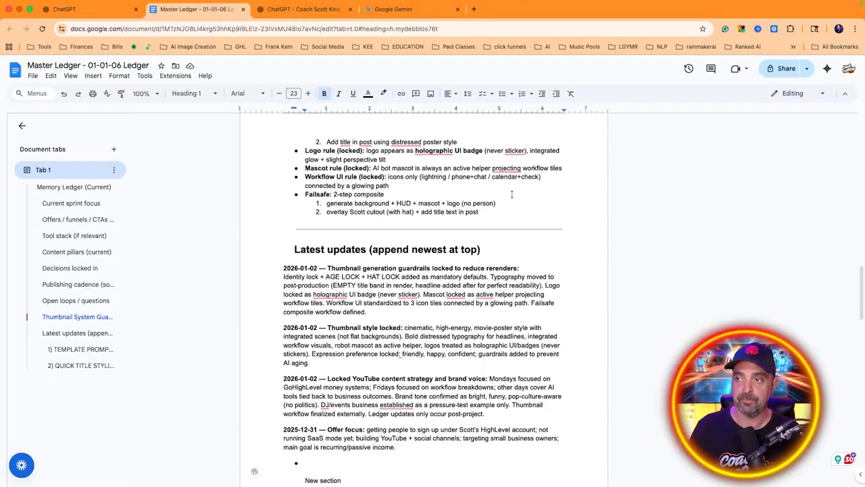
{"action": "scroll", "coordinate": [442, 288], "scroll_direction": "up", "scroll_amount": 3}
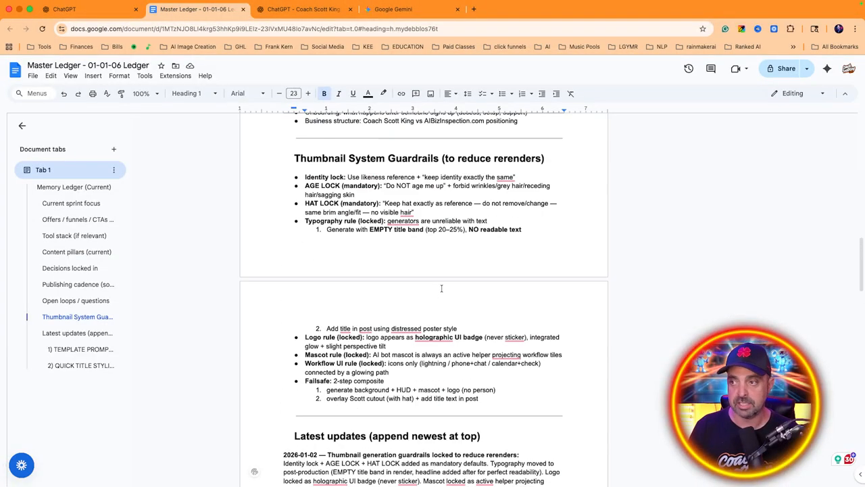
{"action": "scroll", "coordinate": [441, 289], "scroll_direction": "up", "scroll_amount": 12}
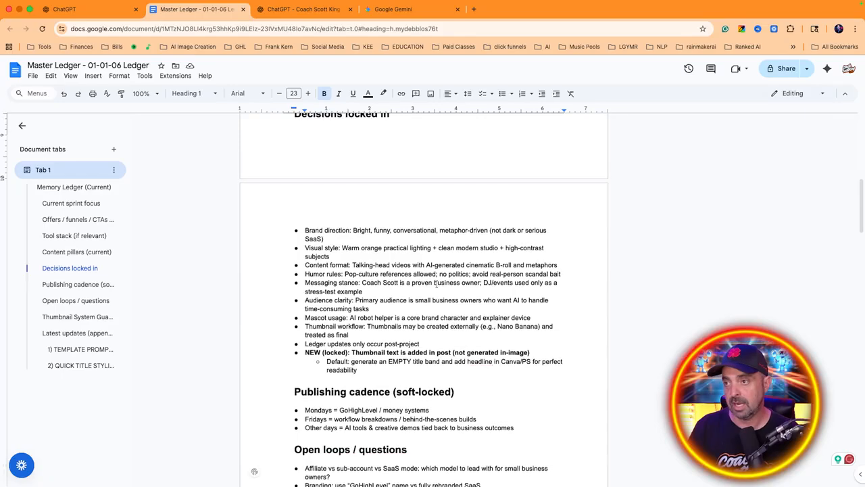
{"action": "scroll", "coordinate": [436, 286], "scroll_direction": "up", "scroll_amount": 3}
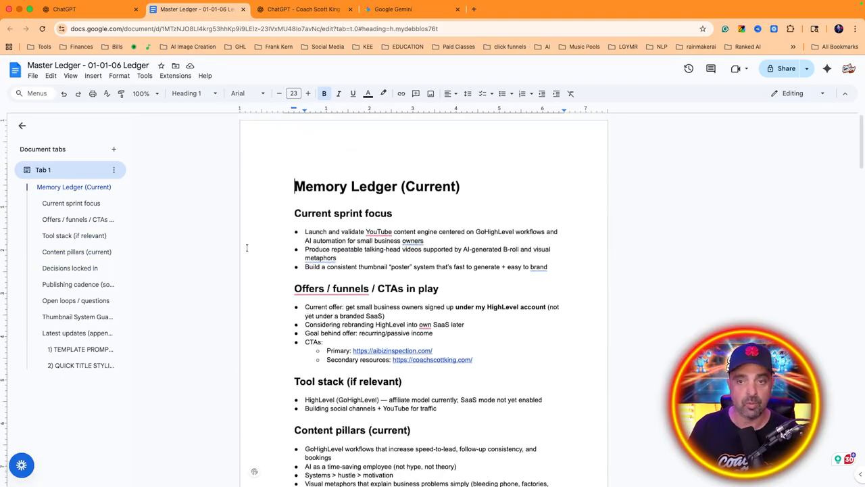
{"action": "key", "text": "super+a"}
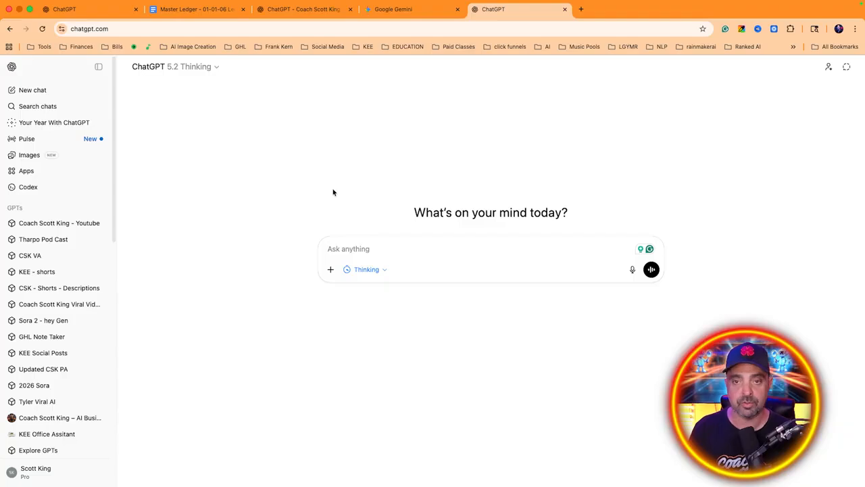
- In a new ChatGPT tab, open the AI Business Build 2026 GPT and send it the copied Master Ledger text
{"action": "scroll", "coordinate": [54, 419], "scroll_direction": "down", "scroll_amount": 1}
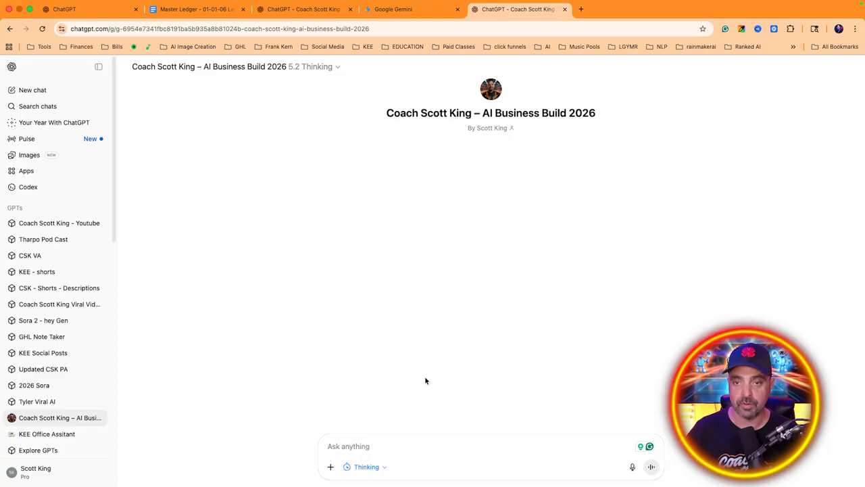
{"action": "left_click", "coordinate": [374, 441]}
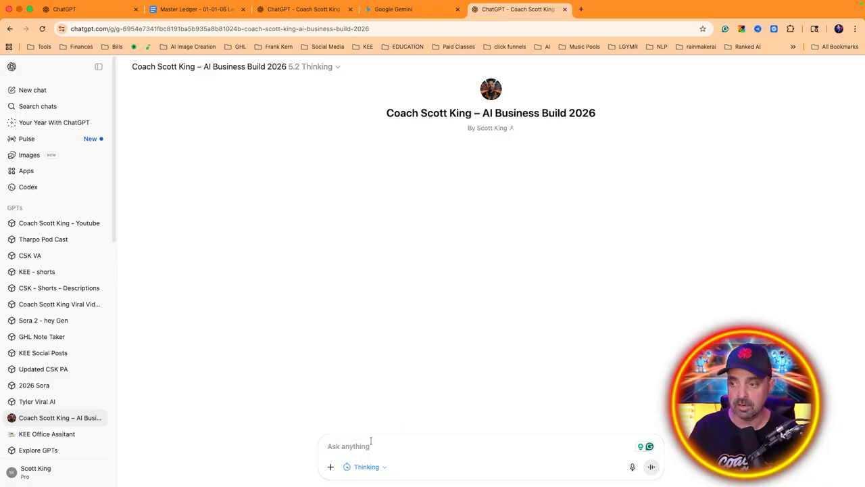
{"action": "key", "text": "super+v"}
{"action": "key", "text": "Return"}
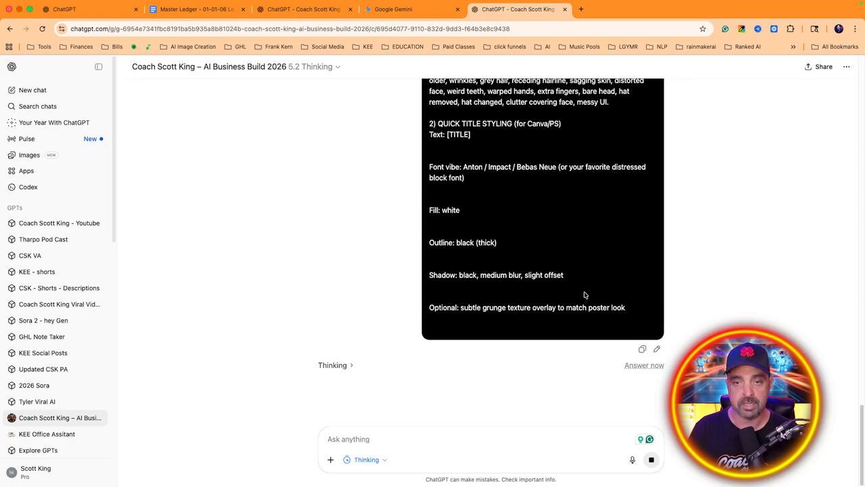
{"action": "scroll", "coordinate": [575, 305], "scroll_direction": "up", "scroll_amount": 5}
{"action": "scroll", "coordinate": [576, 306], "scroll_direction": "down", "scroll_amount": 5}
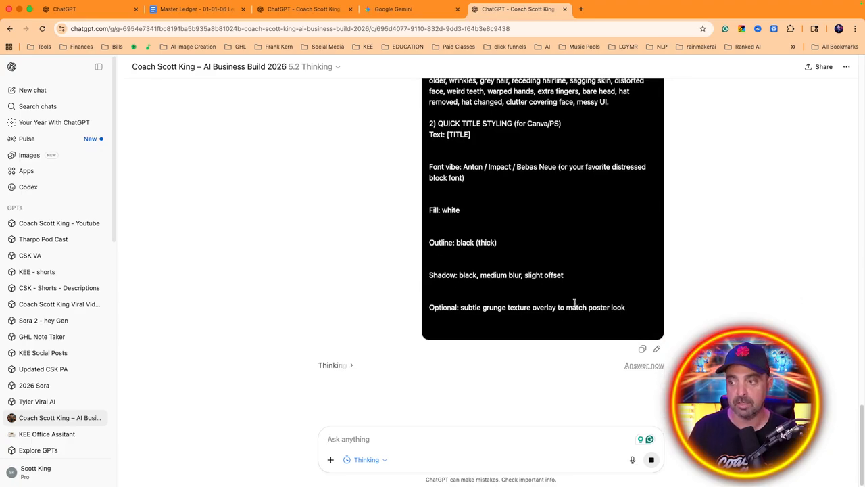